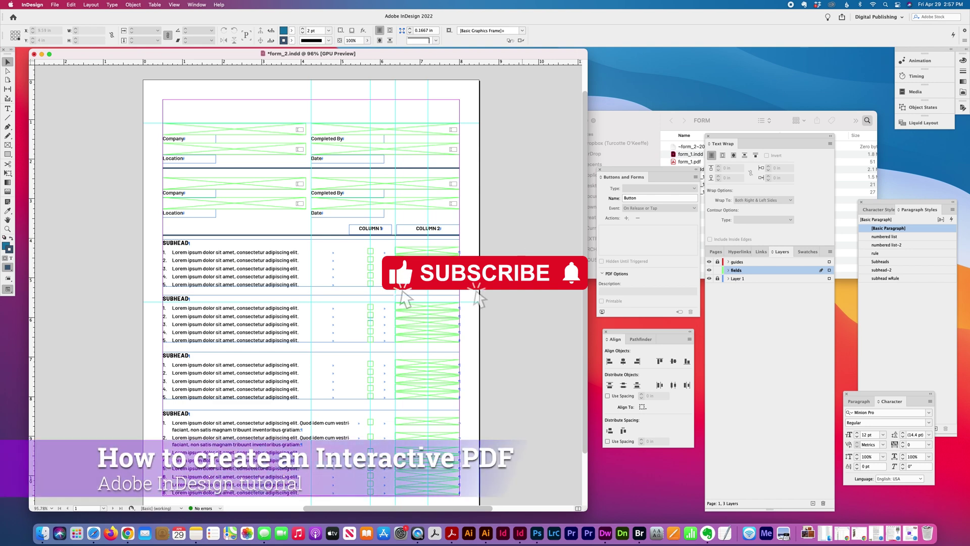
Hide and lock the fields layer and make Layer 1 the active layer to view the static form artwork
click(498, 321)
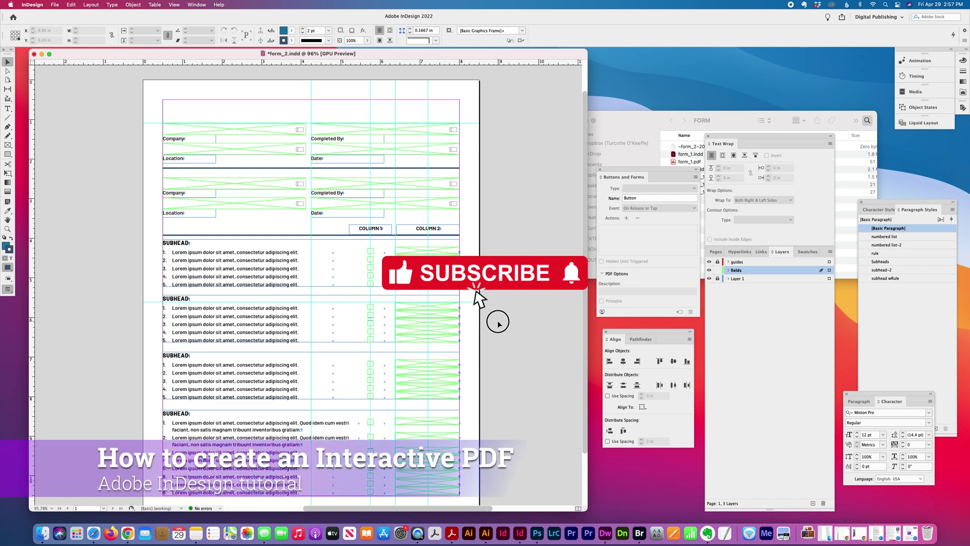
click(710, 269)
click(743, 279)
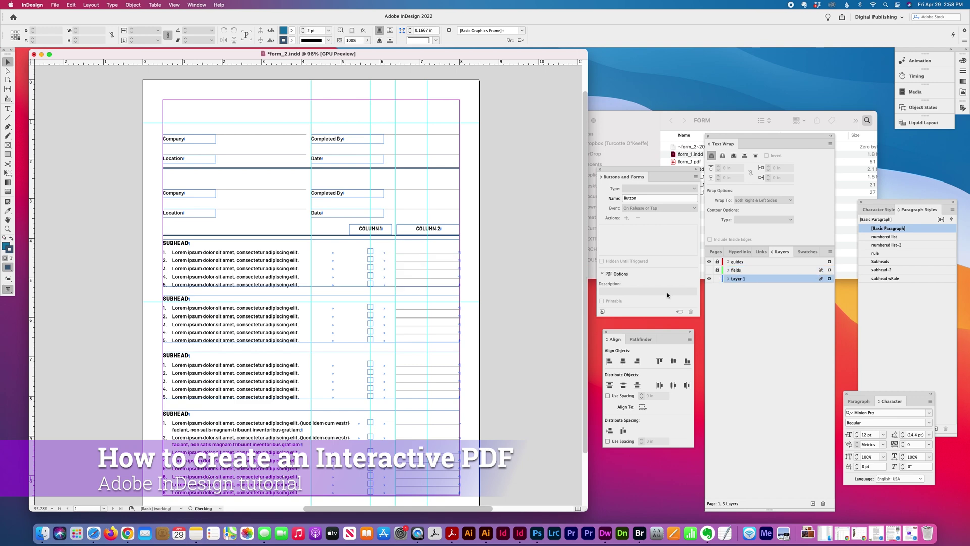
scroll(160, 298, down, 5)
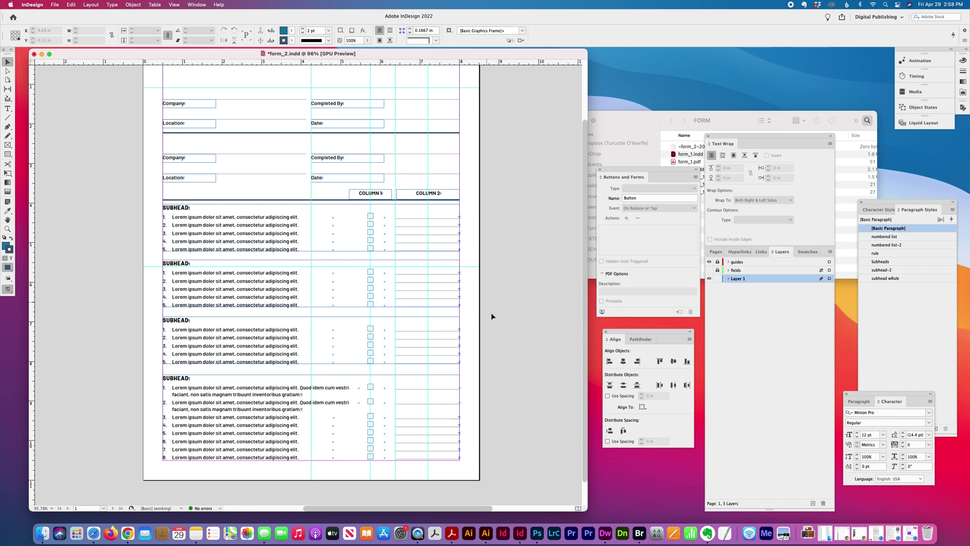
Show and unlock the fields layer, lock Layer 1, and make fields the active layer
click(709, 270)
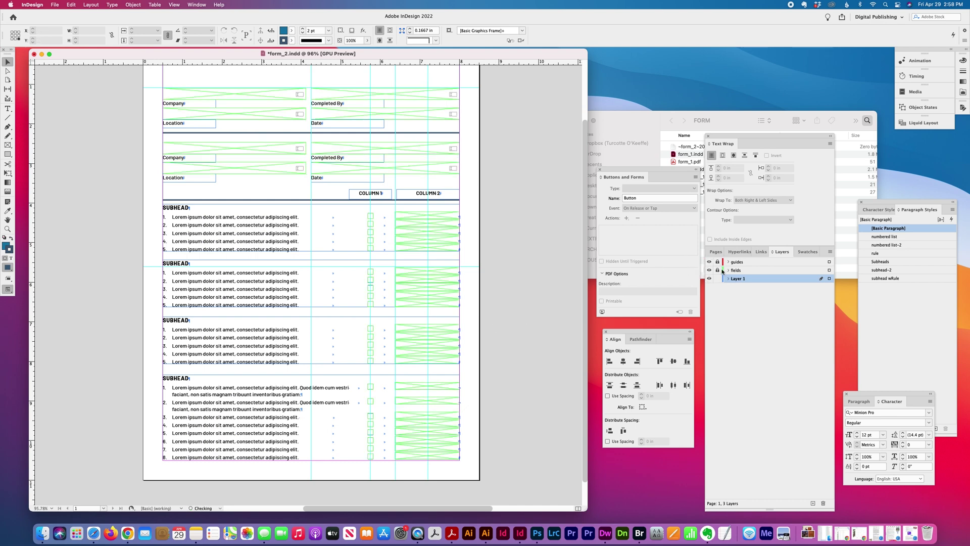
click(717, 278)
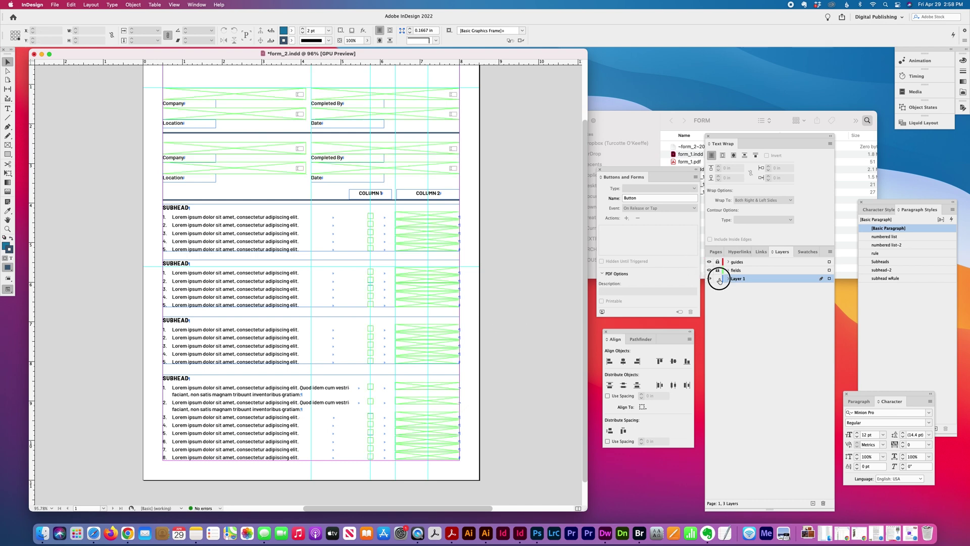
click(772, 270)
click(718, 270)
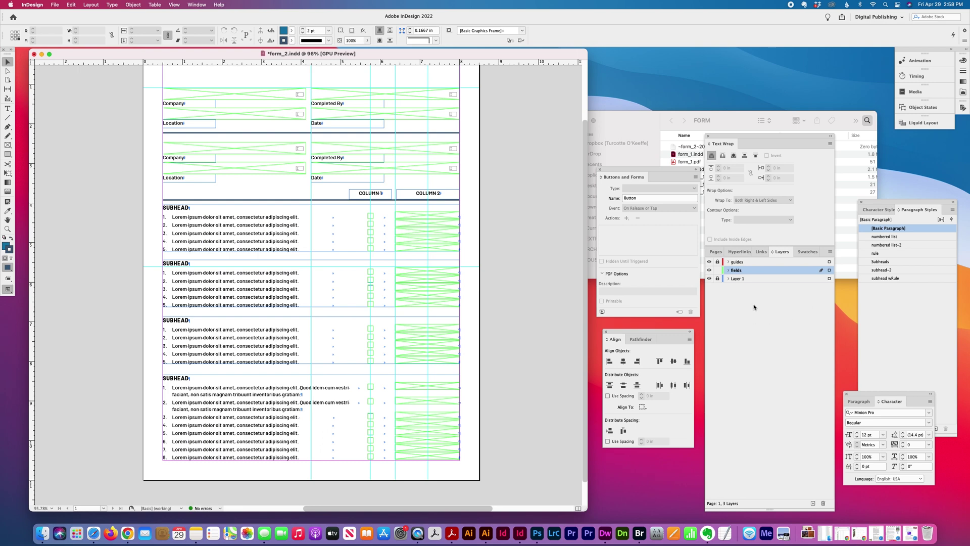
Delete the four text fields for Company, Completed By, Location and Date in the first header block
scroll(427, 290, up, 3)
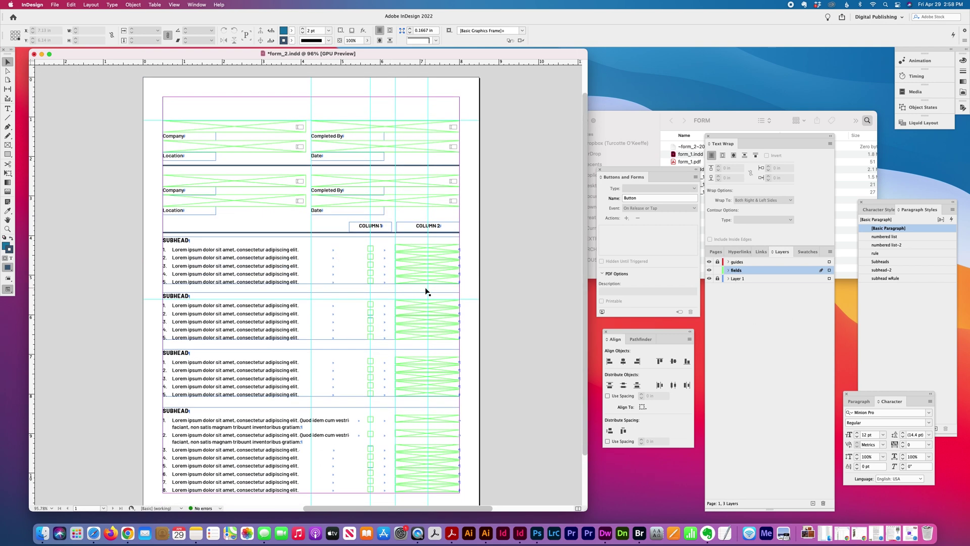
scroll(427, 291, down, 1)
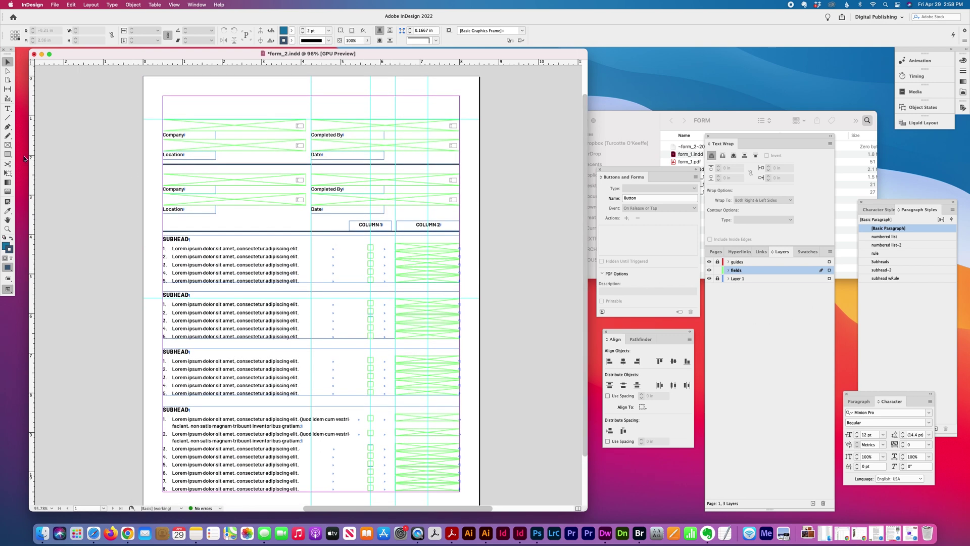
drag(228, 111, 426, 147)
key(Delete)
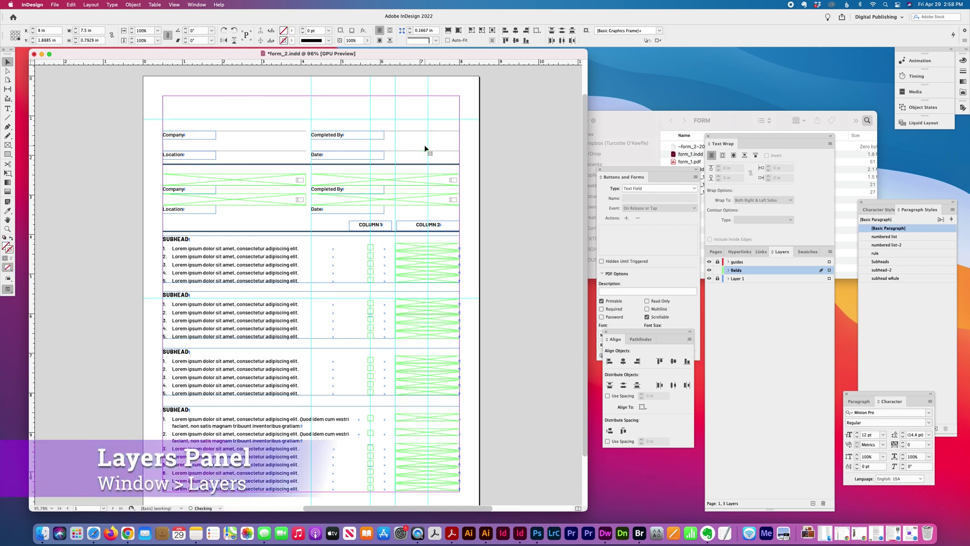
Draw four rectangular frames about 0.28 in high above the Company, Completed By, Location and Date labels in the first header block
click(7, 145)
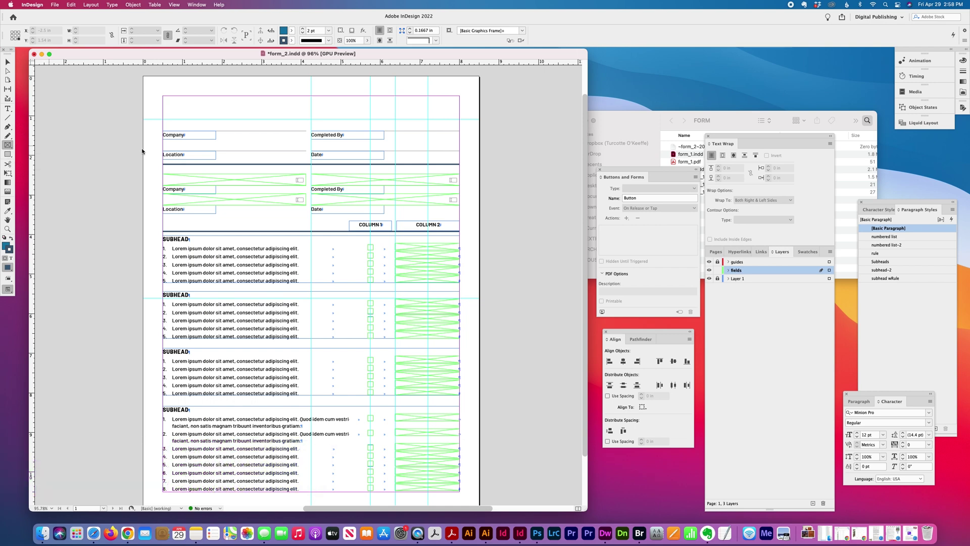
drag(162, 151, 307, 139)
drag(162, 131, 459, 120)
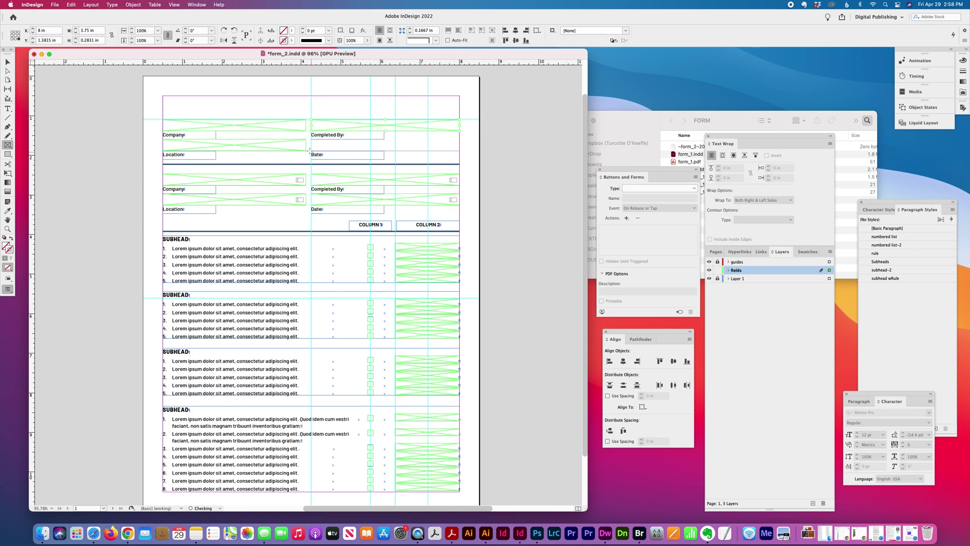
drag(310, 150, 458, 140)
key(v)
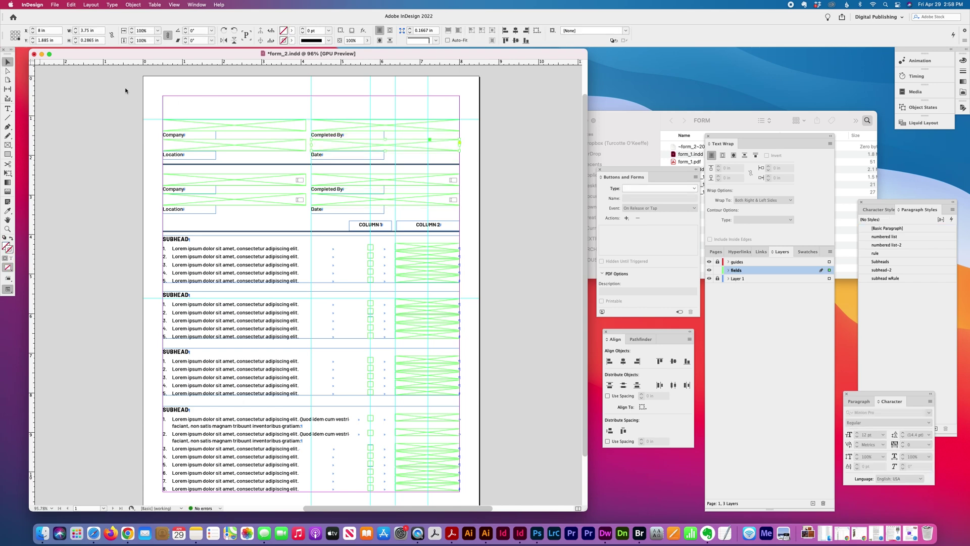
Align the two frames in each row of the first header block along their bottom edges
click(374, 128)
mouse_move(382, 118)
mouse_down()
mouse_move(384, 108)
mouse_move(385, 119)
mouse_up()
drag(156, 119, 329, 124)
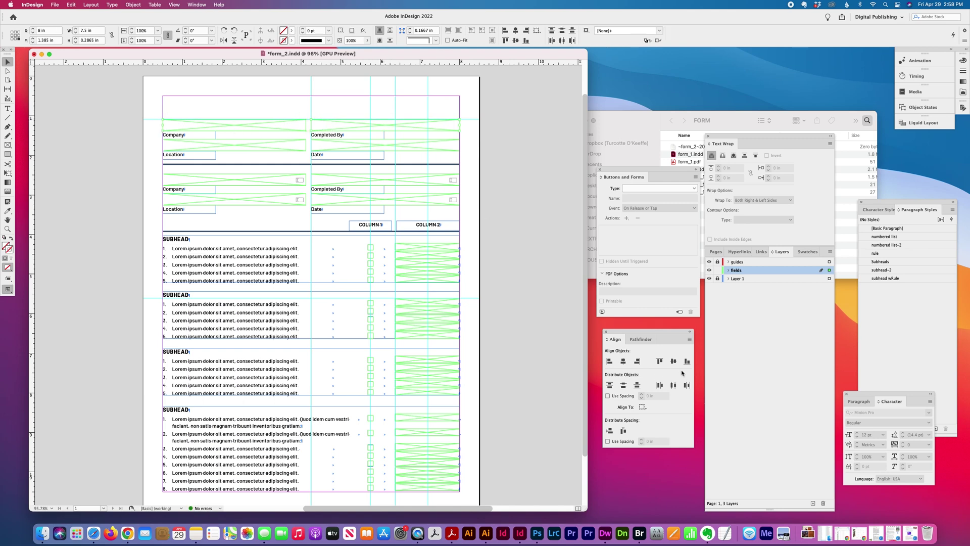
drag(150, 133, 363, 155)
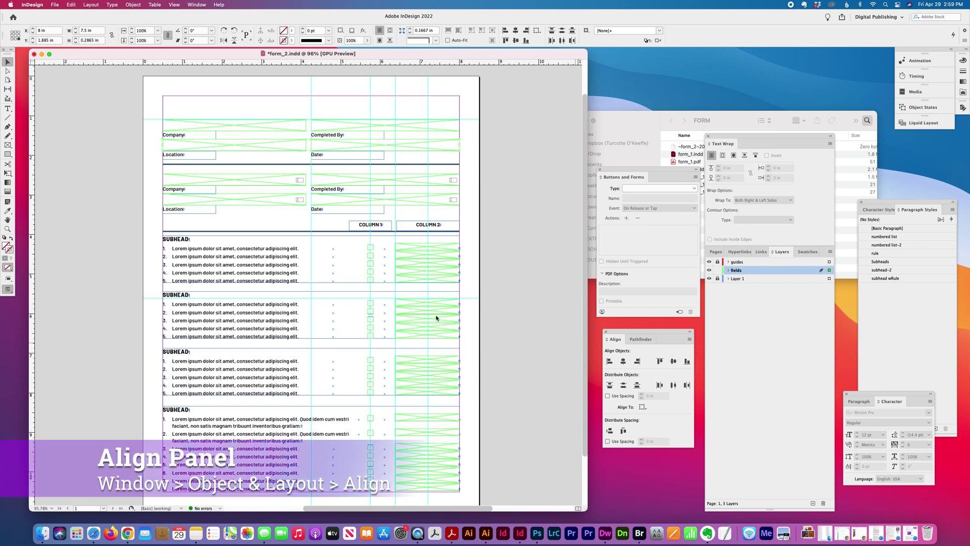
Examine the field type of the second header block's top-row fields and where Buttons and Forms is found among the Interactive features
drag(297, 180, 331, 183)
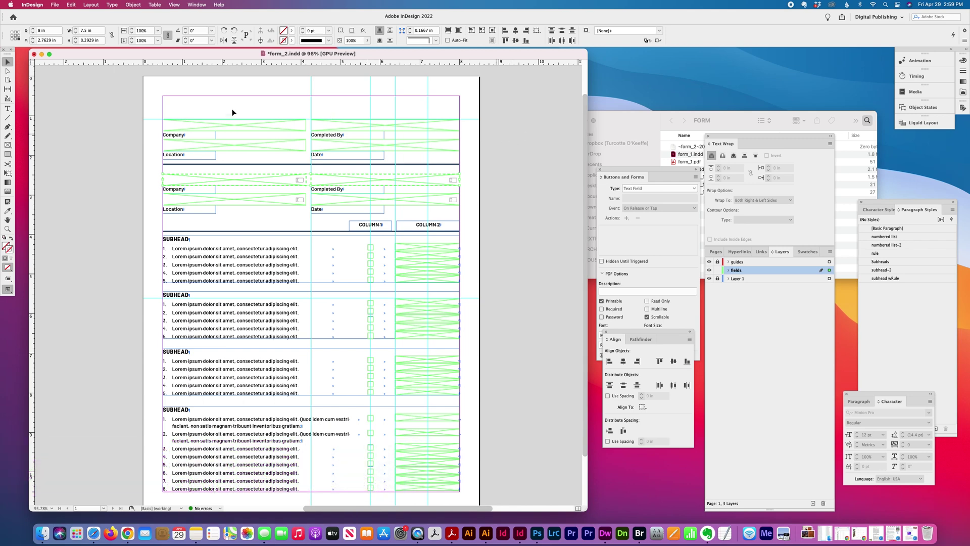
drag(232, 111, 347, 145)
click(192, 5)
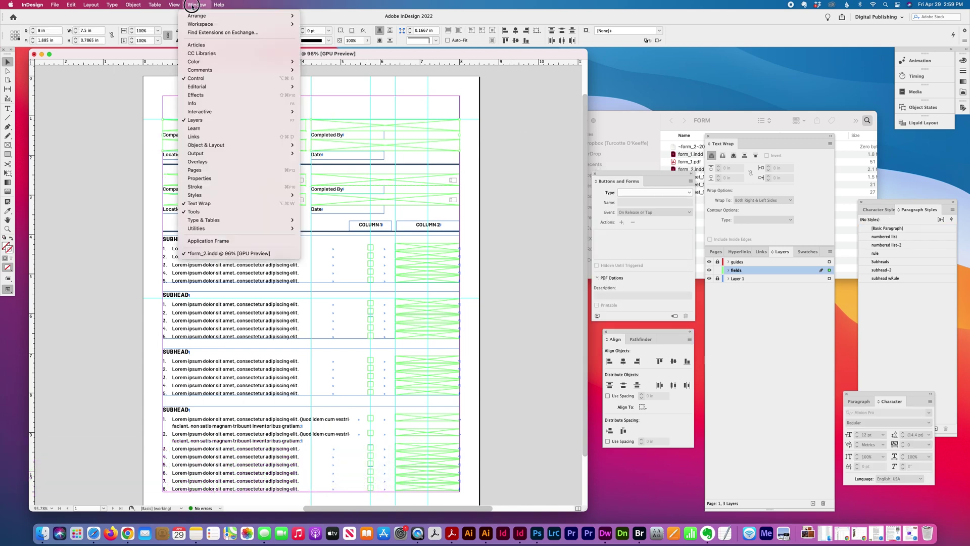
click(192, 6)
drag(661, 173, 662, 173)
click(195, 5)
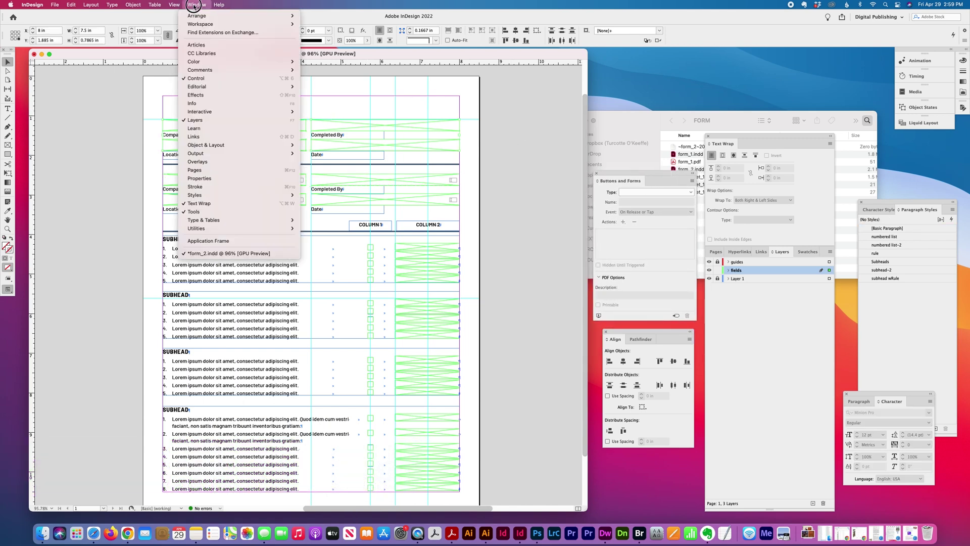
mouse_move(198, 112)
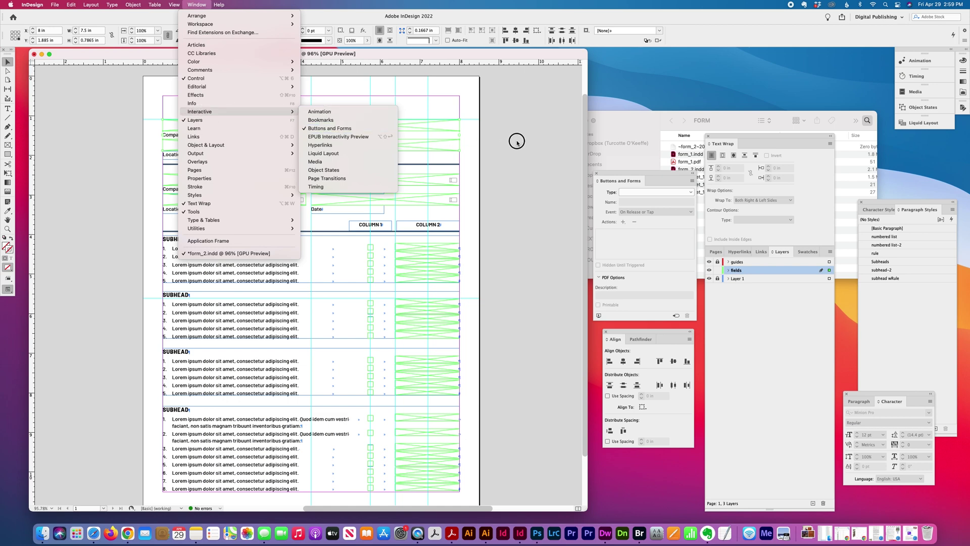
click(537, 145)
Convert the four frames in the first header block to Text Field form fields
drag(187, 106, 420, 151)
click(692, 194)
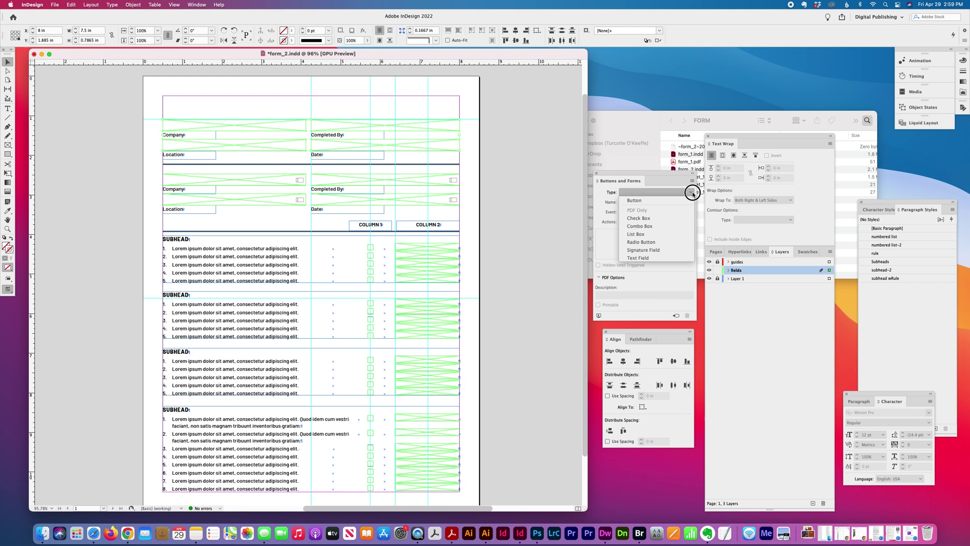
click(686, 258)
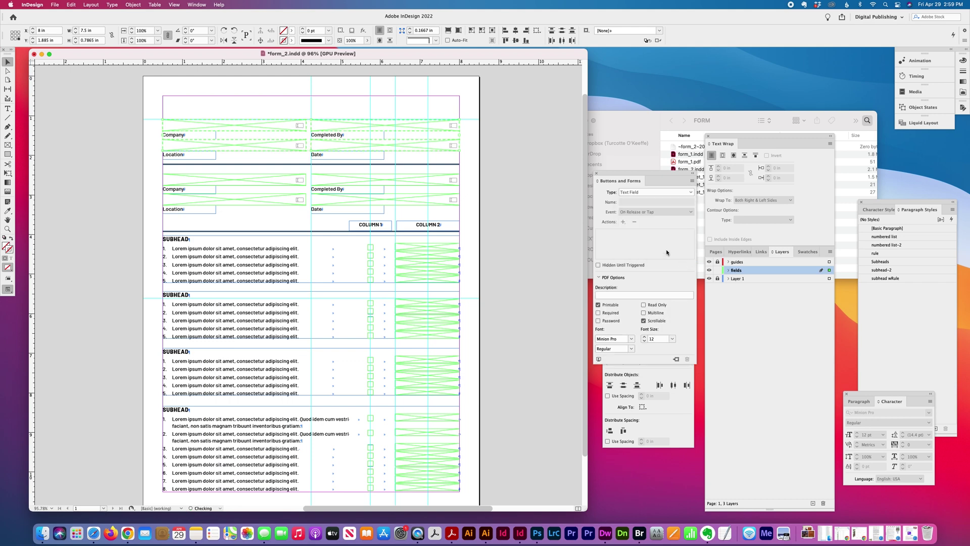
Set the five Column 1 boxes under the first subhead to Check Box fields, switching them to Combo Box and back
scroll(497, 243, down, 3)
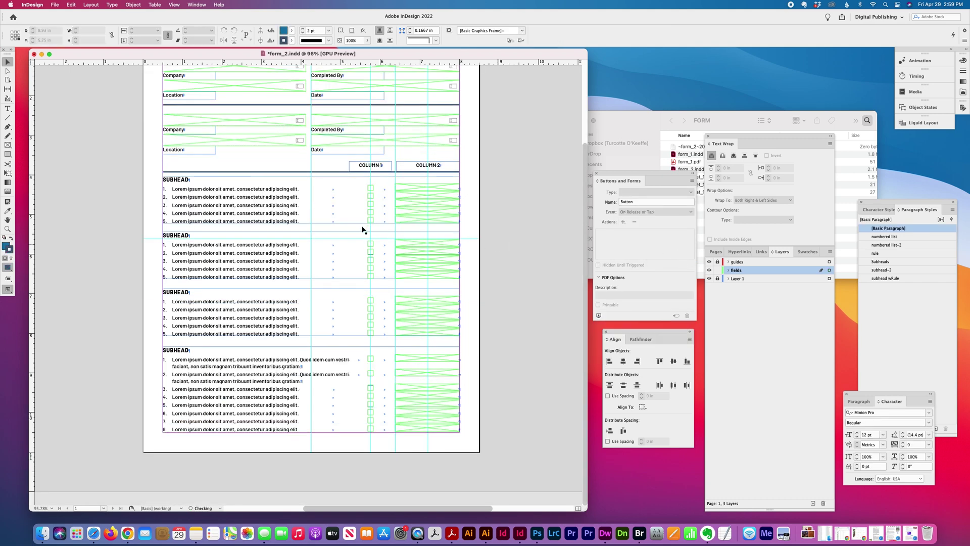
drag(355, 181, 382, 226)
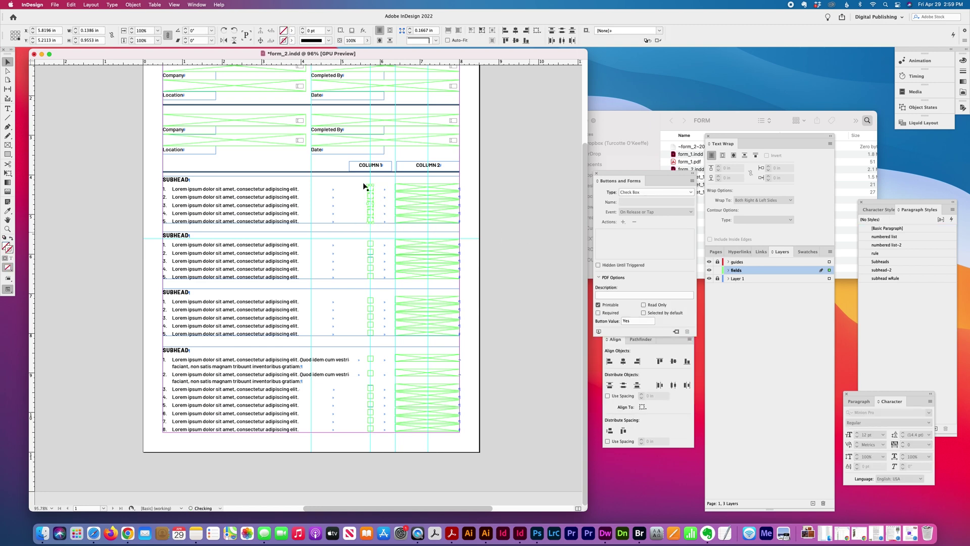
drag(352, 181, 380, 228)
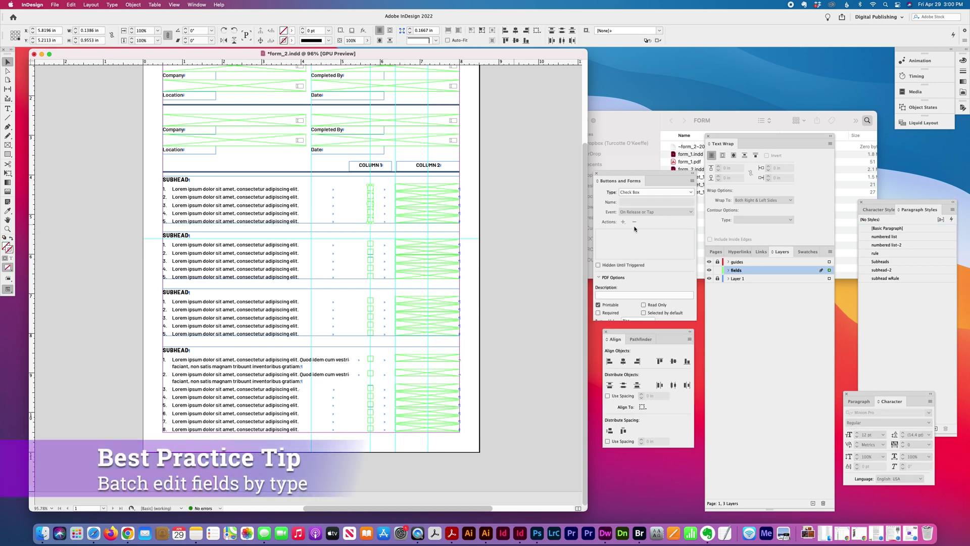
click(691, 193)
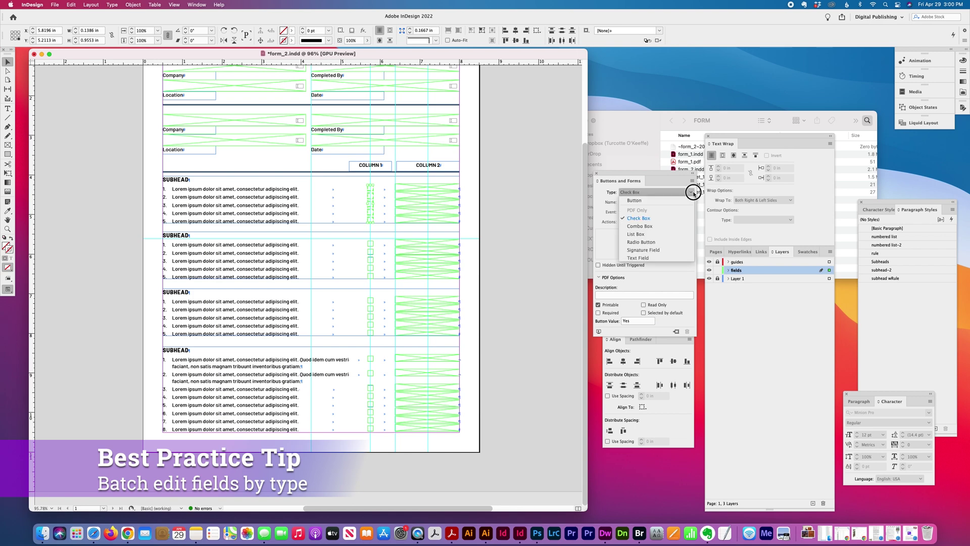
click(685, 219)
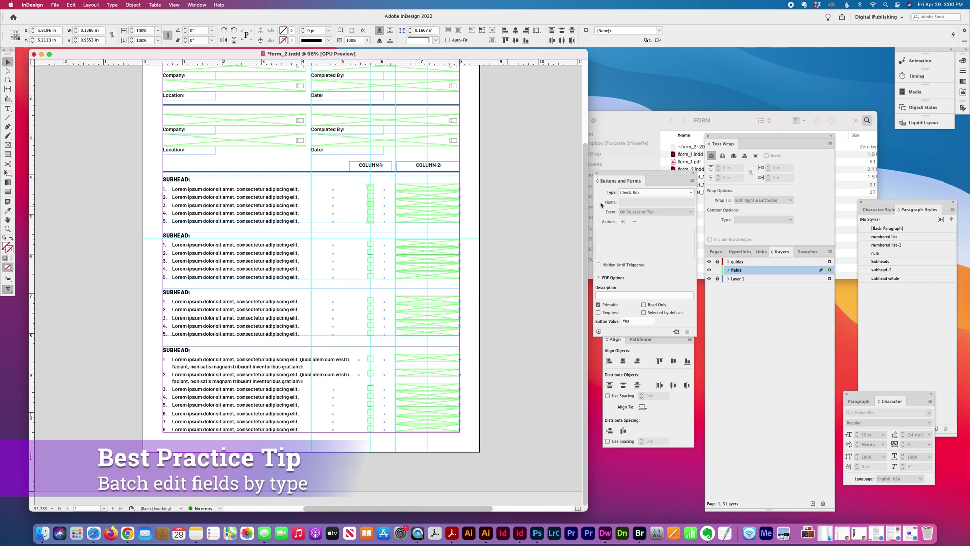
click(695, 193)
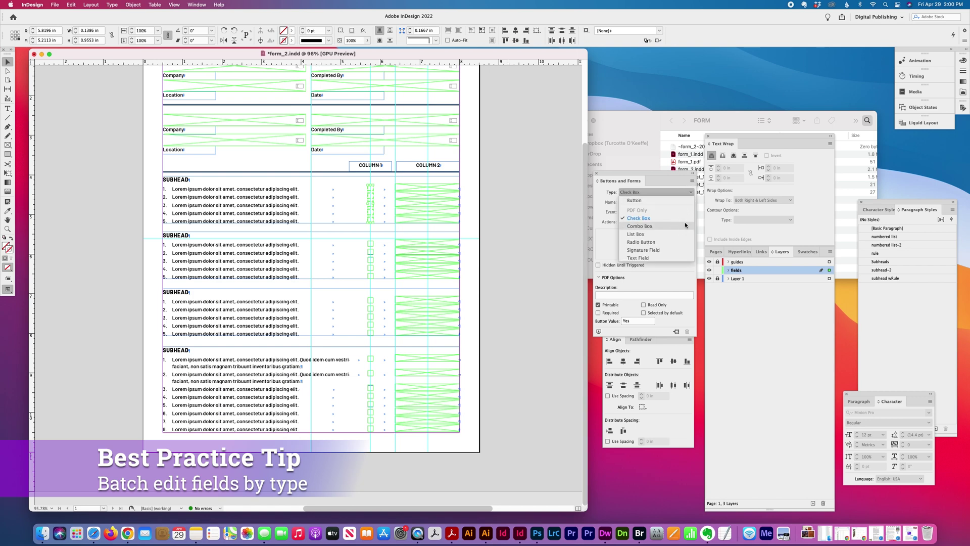
click(684, 225)
click(692, 193)
click(685, 217)
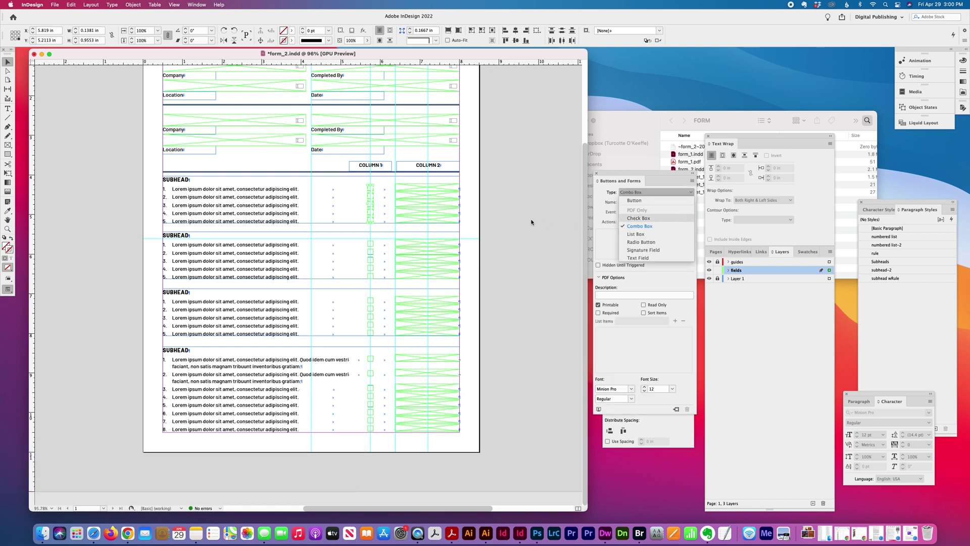
Set each of the five Column 1 check boxes under the first subhead to the Normal Off appearance
double_click(371, 188)
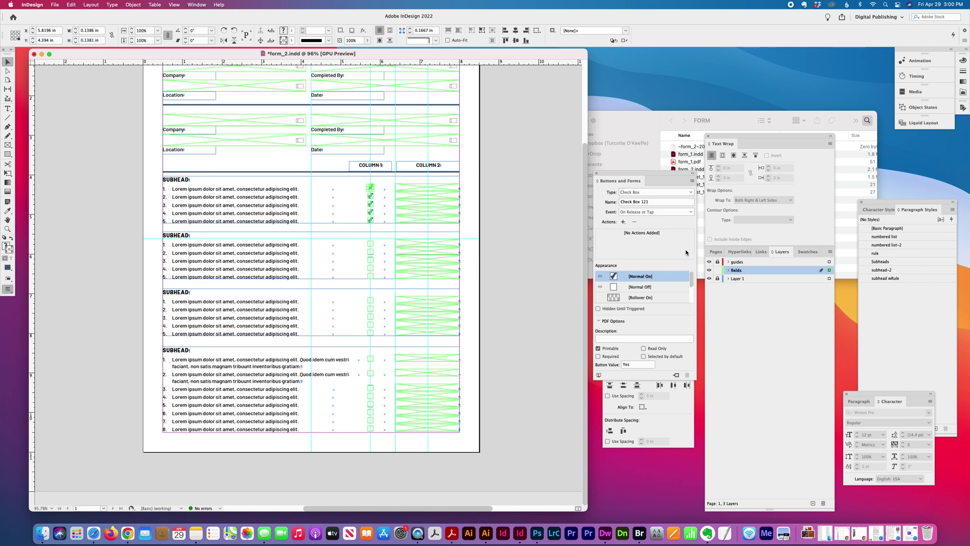
click(646, 287)
click(370, 197)
click(641, 287)
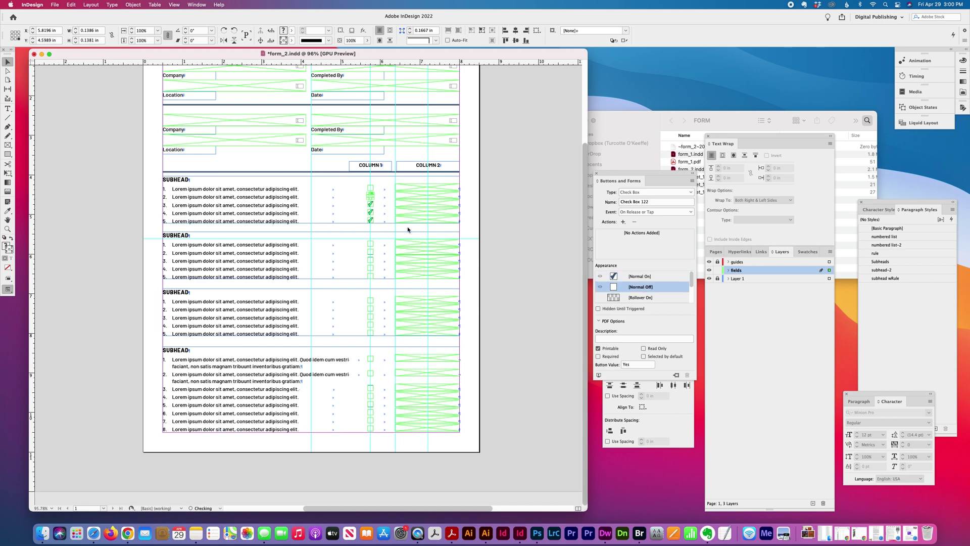
click(370, 214)
click(640, 287)
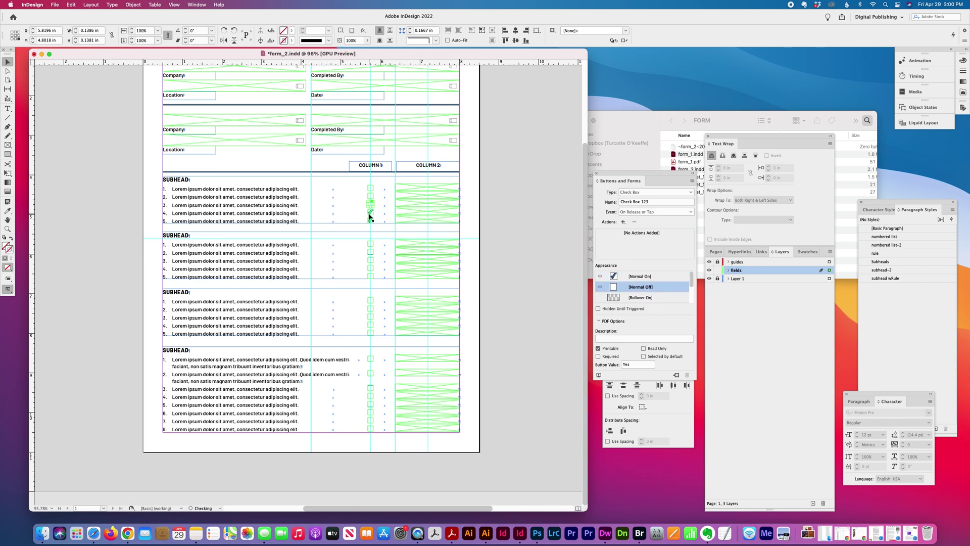
click(371, 220)
click(640, 287)
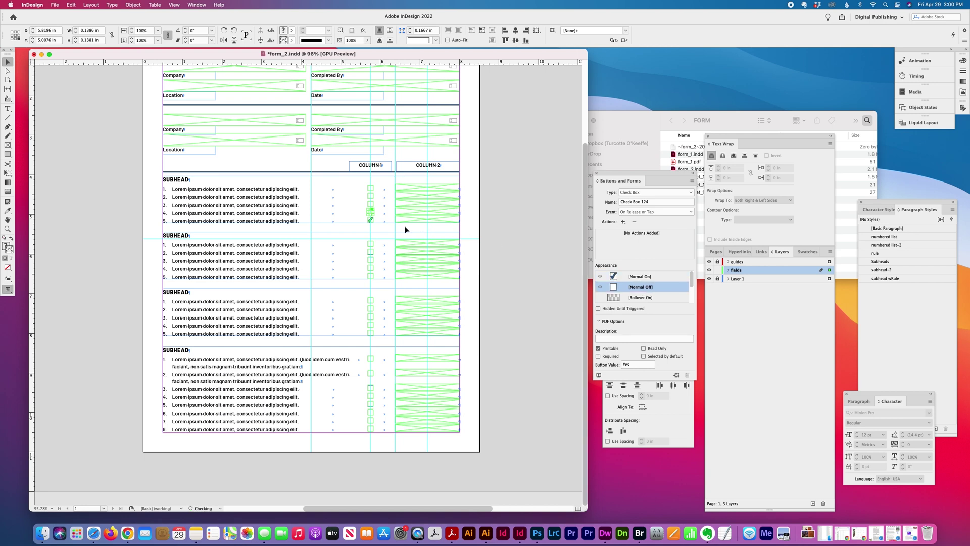
click(371, 220)
click(641, 287)
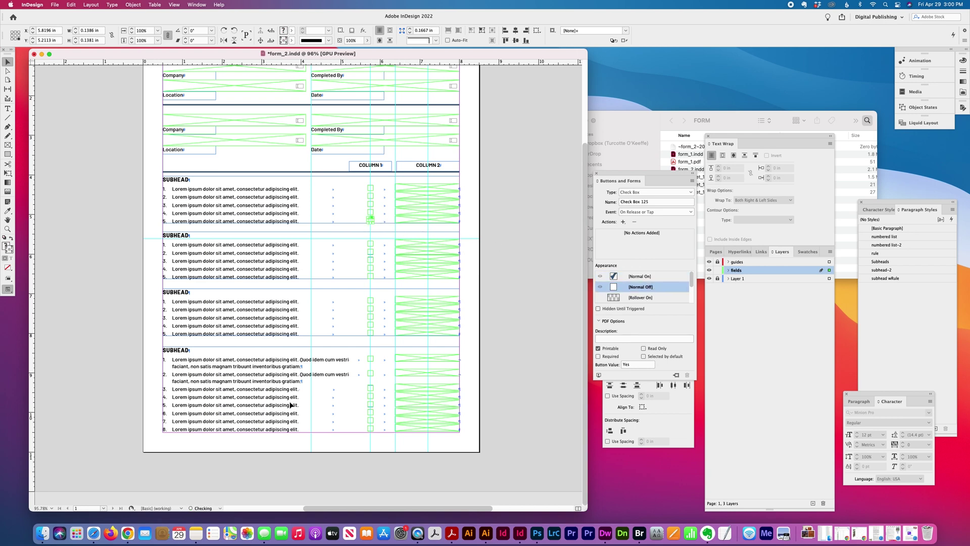
click(496, 405)
Save the form document
scroll(495, 405, up, 3)
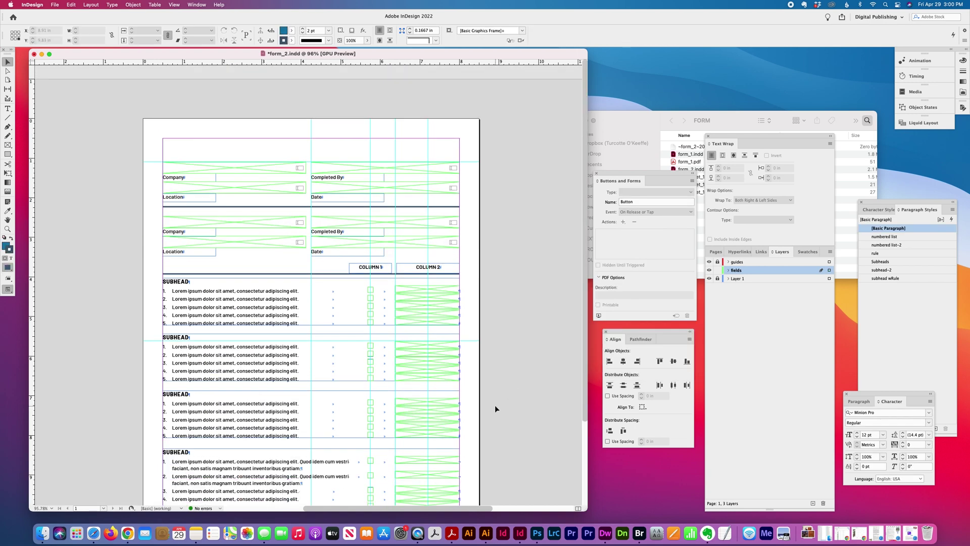
scroll(495, 408, up, 2)
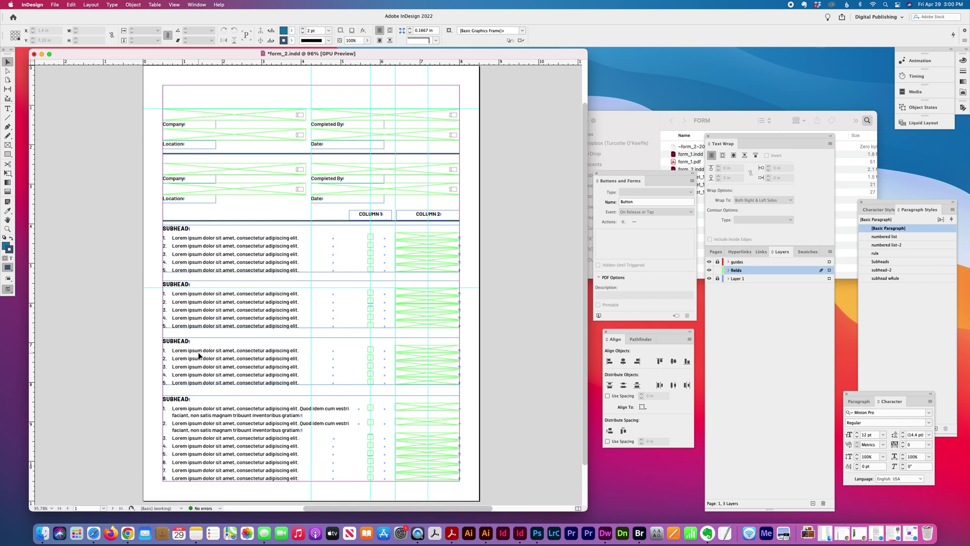
key(super+s)
Start exporting the form as form_2 in the FORM folder using the Adobe PDF (Interactive) format
click(51, 5)
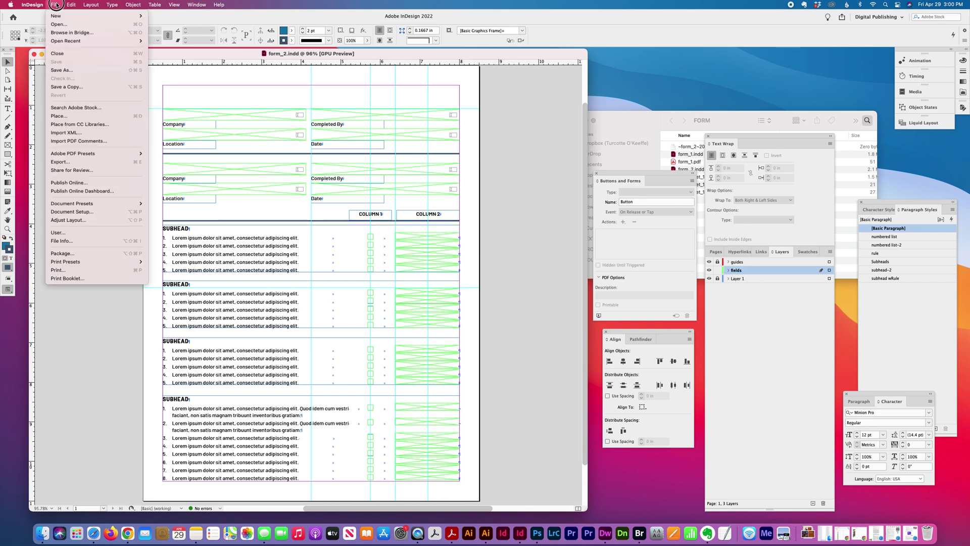
click(60, 162)
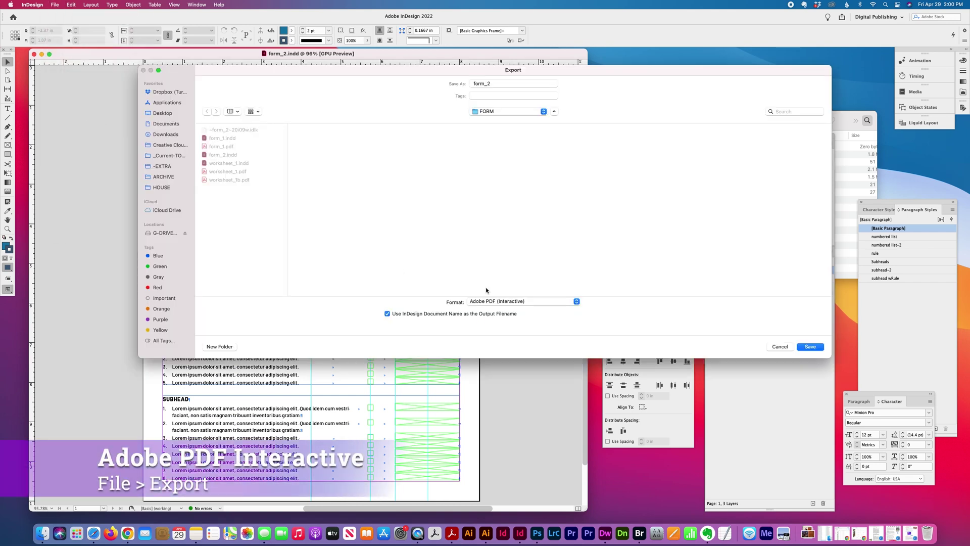
click(519, 299)
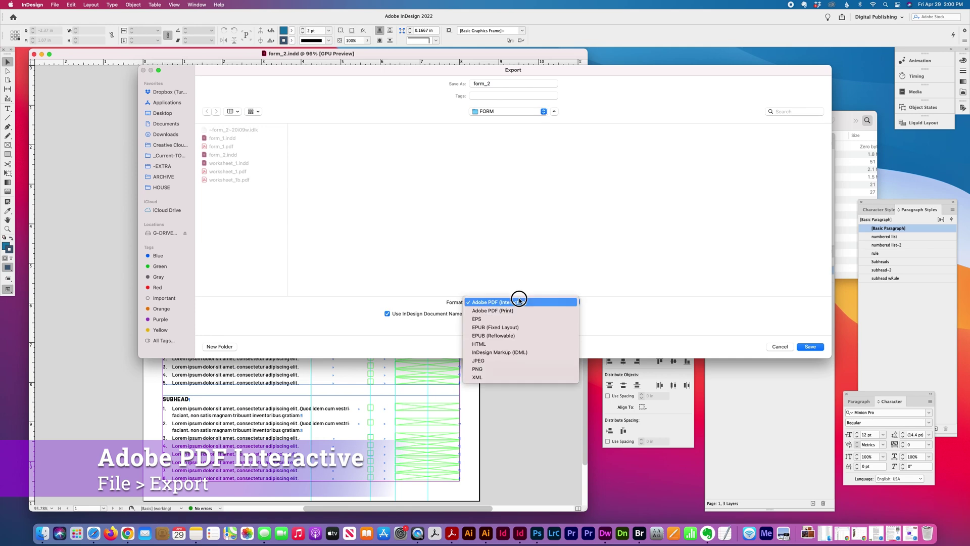
click(520, 302)
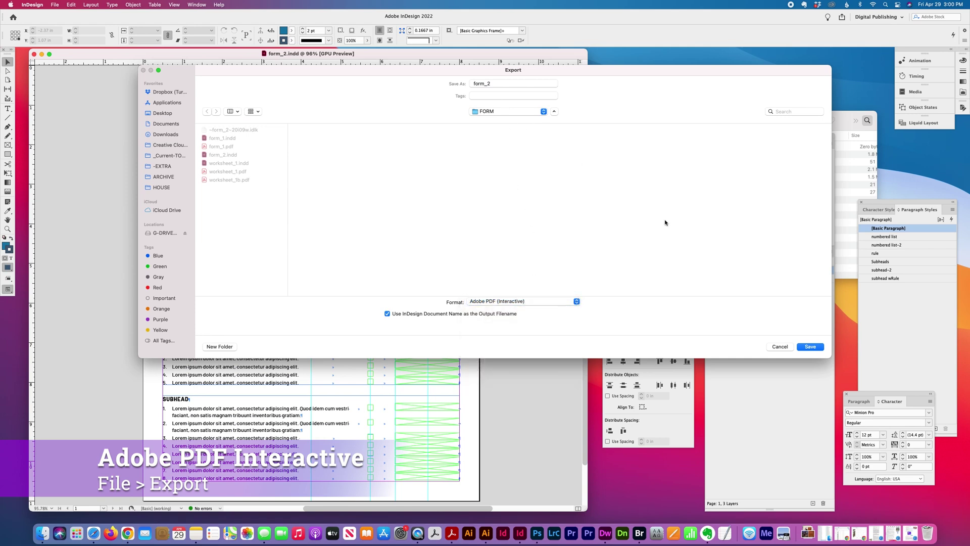
click(812, 347)
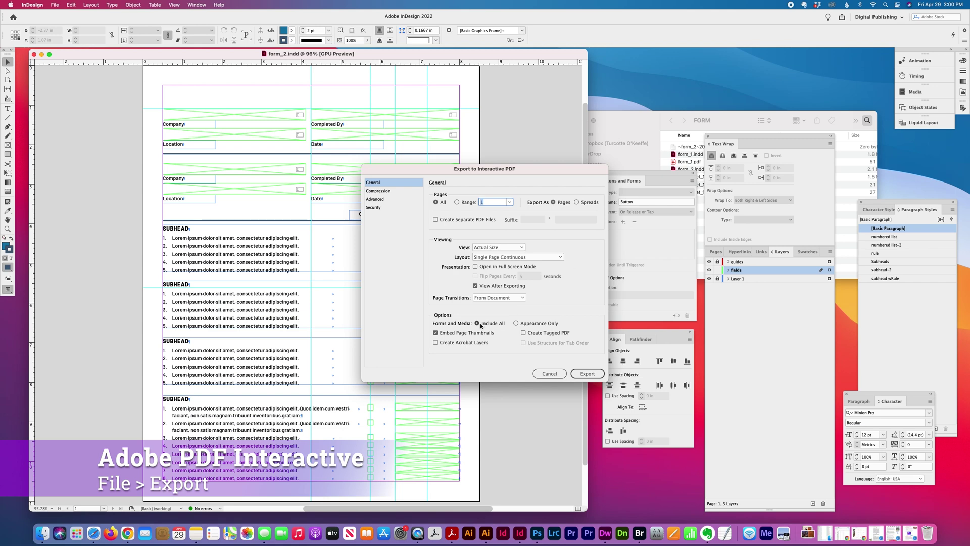
Check the advanced accessibility options and the image compression and JPEG quality choices, and export the interactive PDF
click(377, 201)
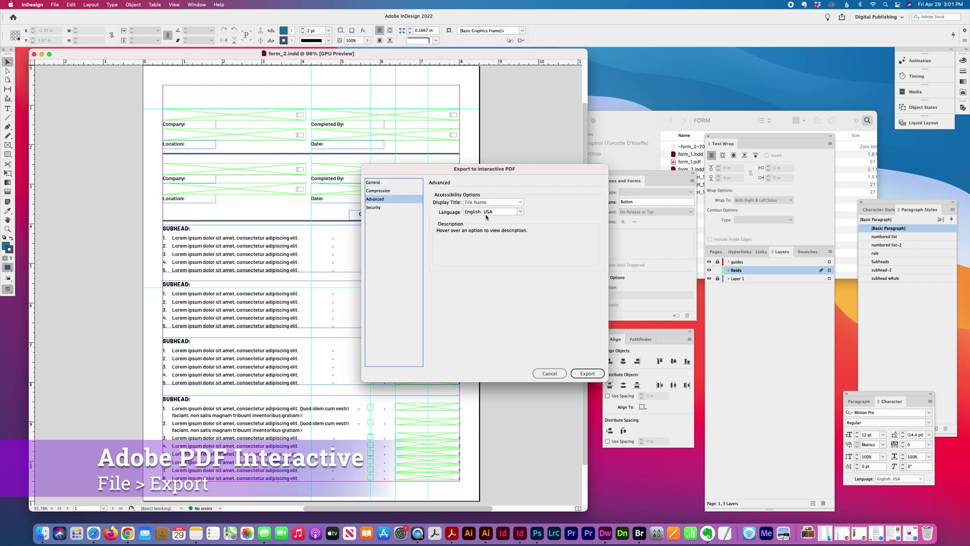
click(389, 190)
click(519, 203)
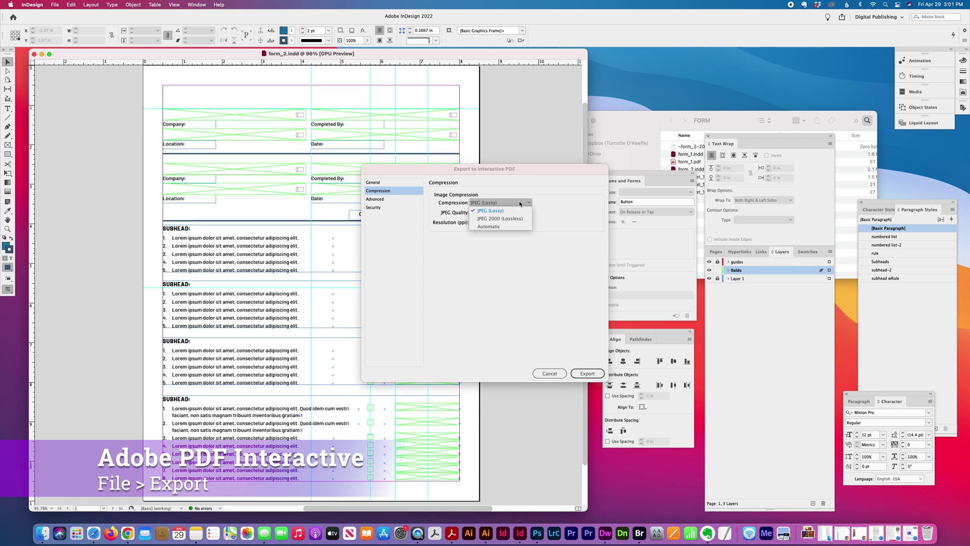
click(545, 216)
click(517, 215)
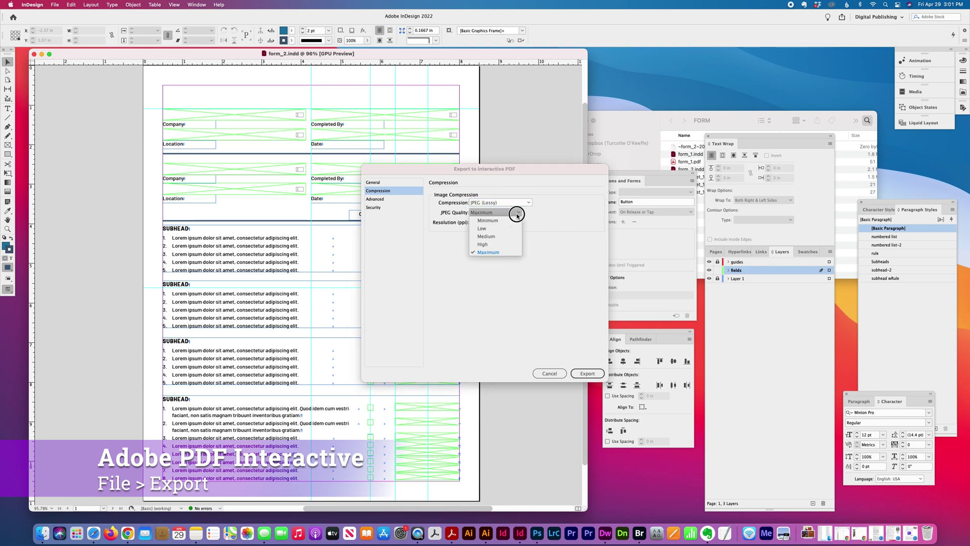
click(563, 216)
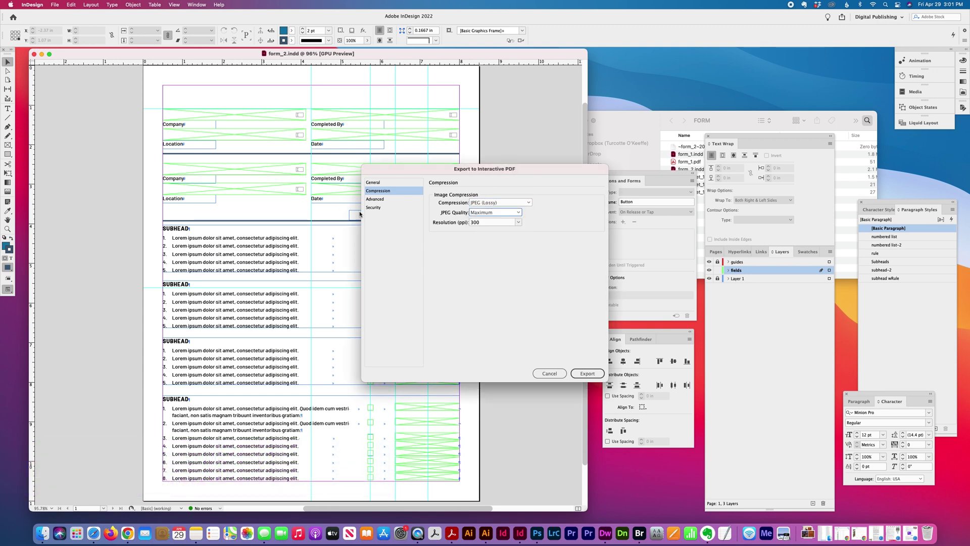
click(588, 374)
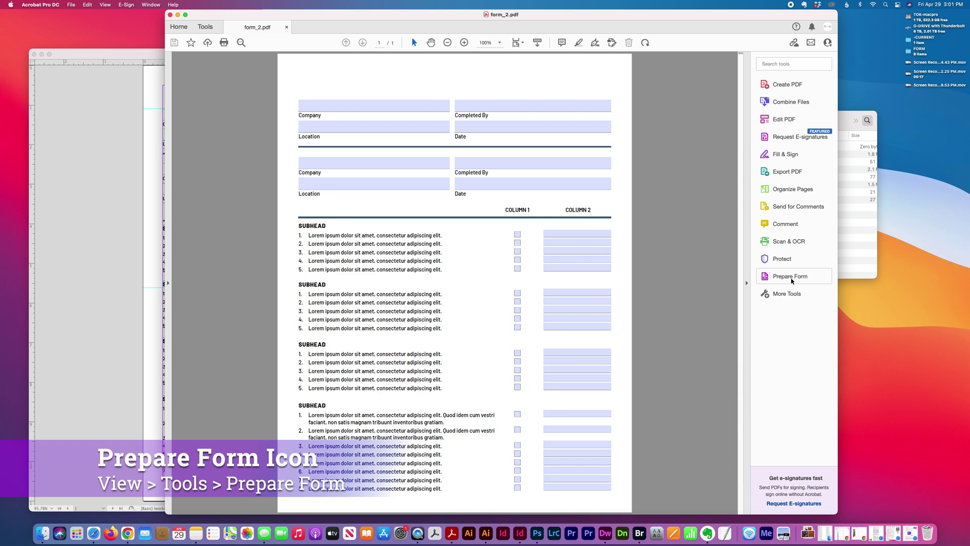
Open the exported PDF in Acrobat's Prepare Form tool and rename the first header block's Date field as Date 1
click(790, 277)
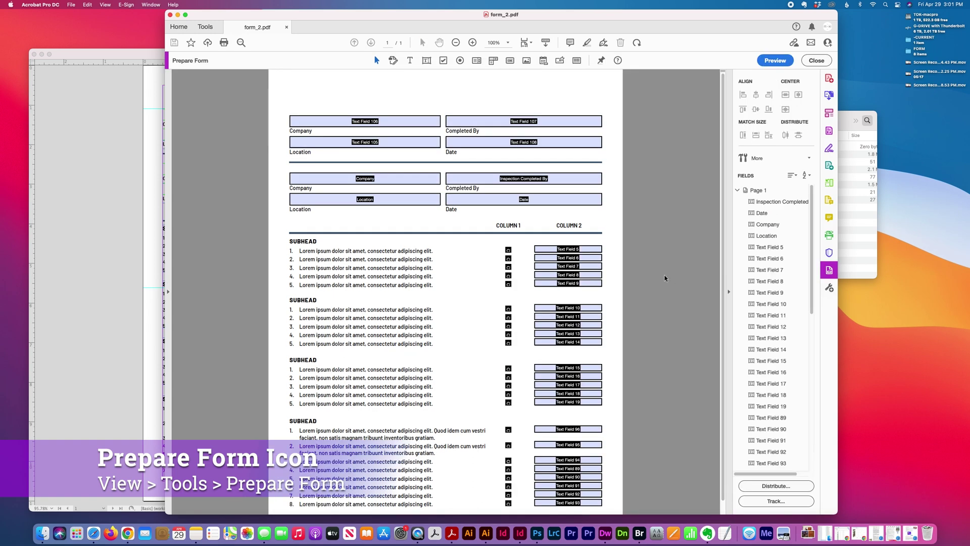
scroll(665, 278, down, 1)
scroll(672, 277, up, 1)
double_click(522, 143)
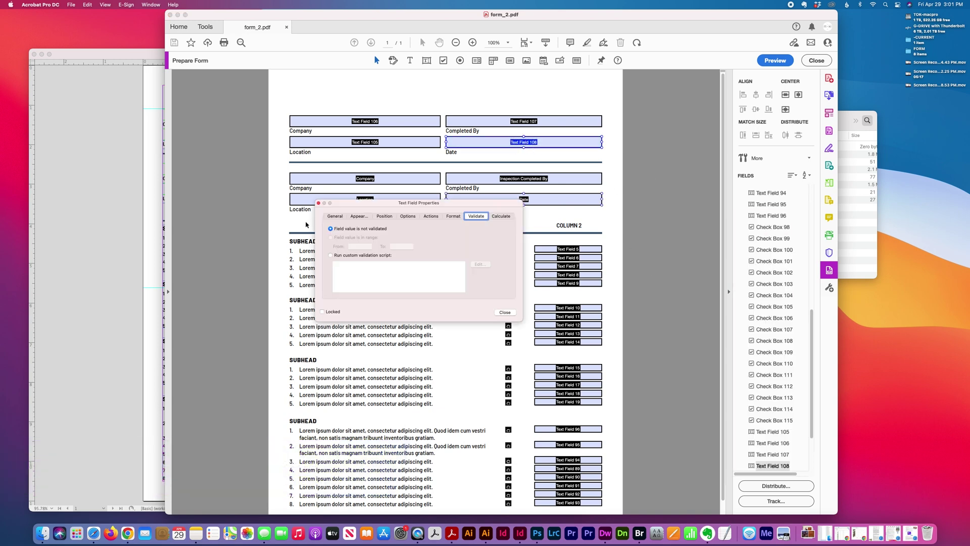
click(335, 216)
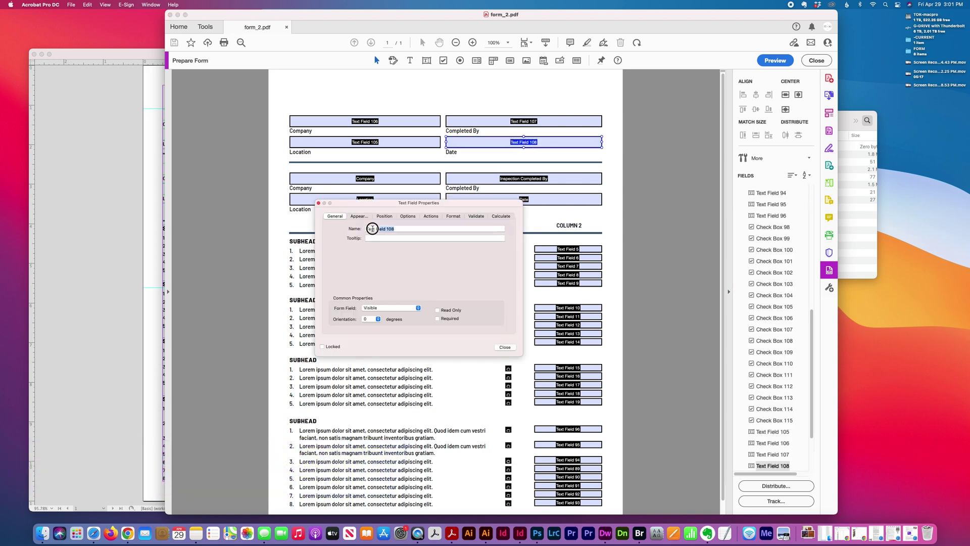
text(Daa)
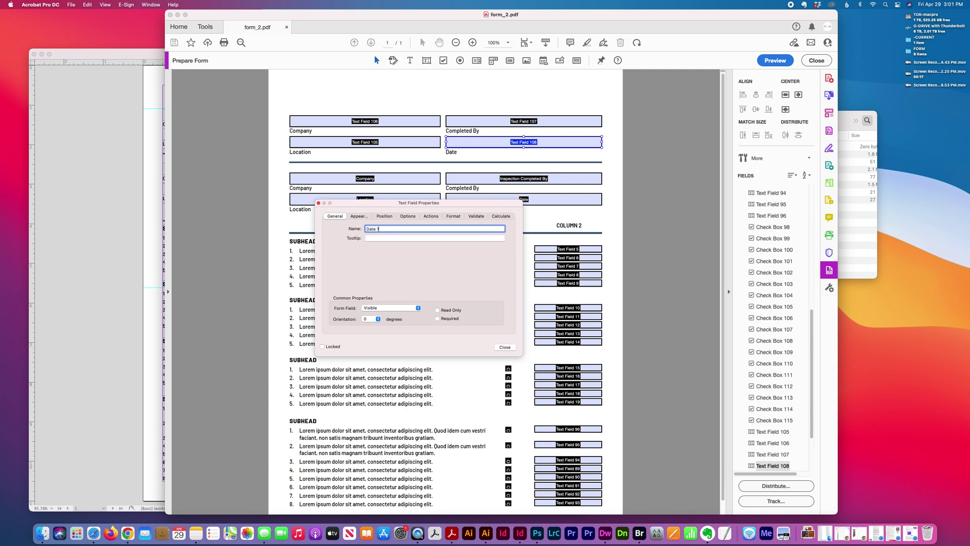
Set the Date 1 field's format category to Date with the mm/dd/yyyy option and close its properties
click(462, 216)
click(402, 230)
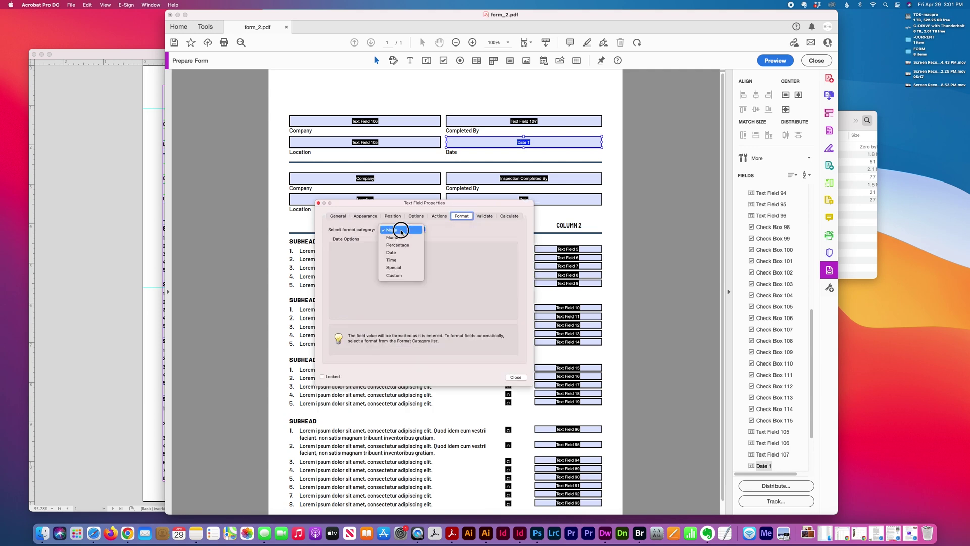
click(401, 252)
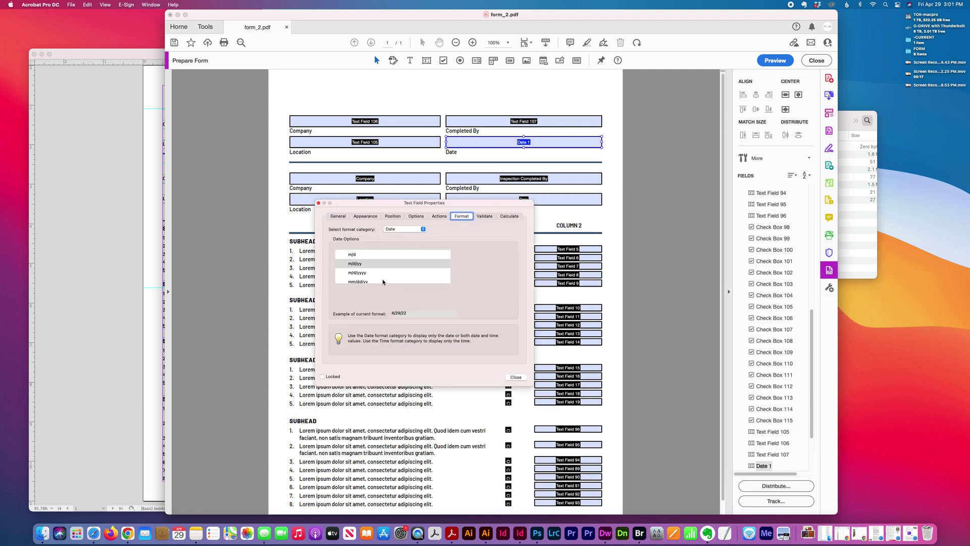
scroll(382, 276, down, 2)
click(368, 268)
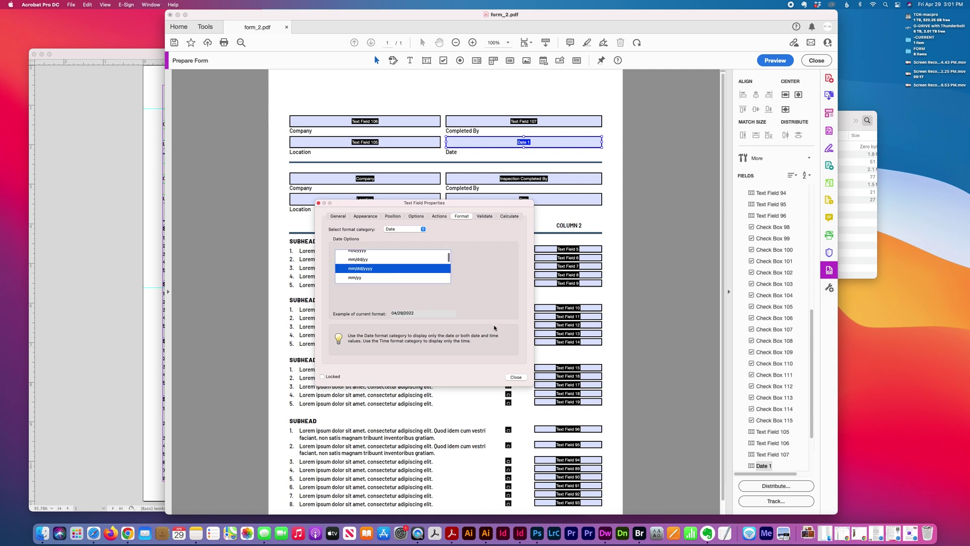
click(516, 377)
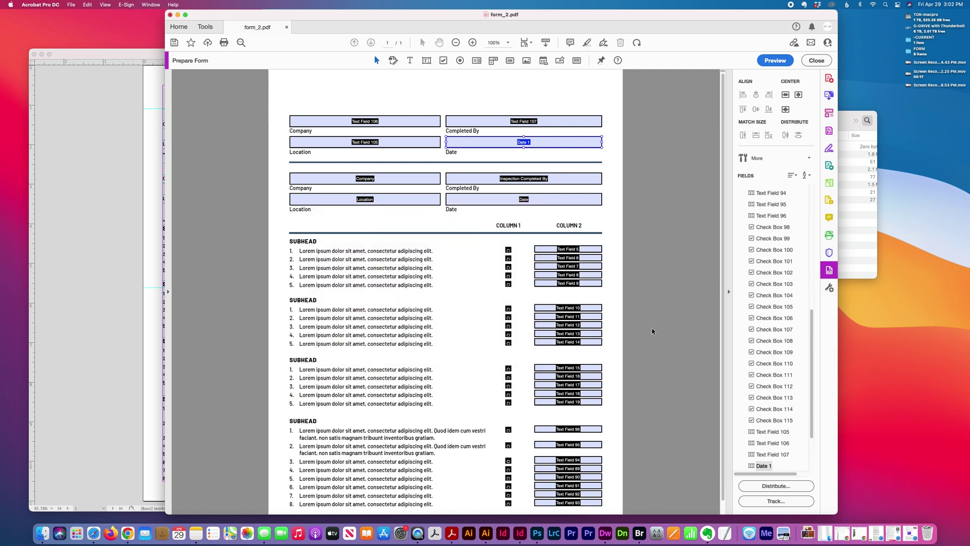
Exit the Prepare Form tool, and reposition and narrow the PDF window
click(816, 60)
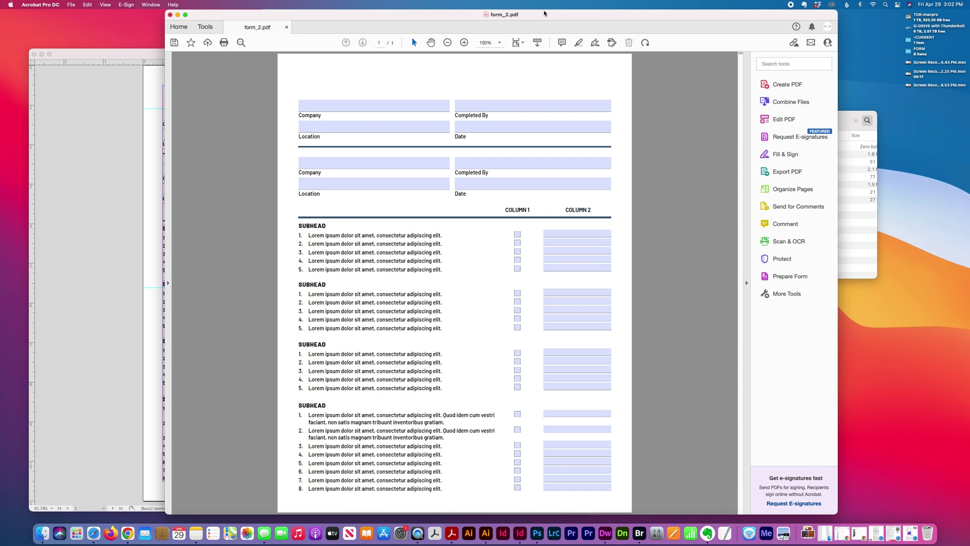
drag(543, 11, 567, 12)
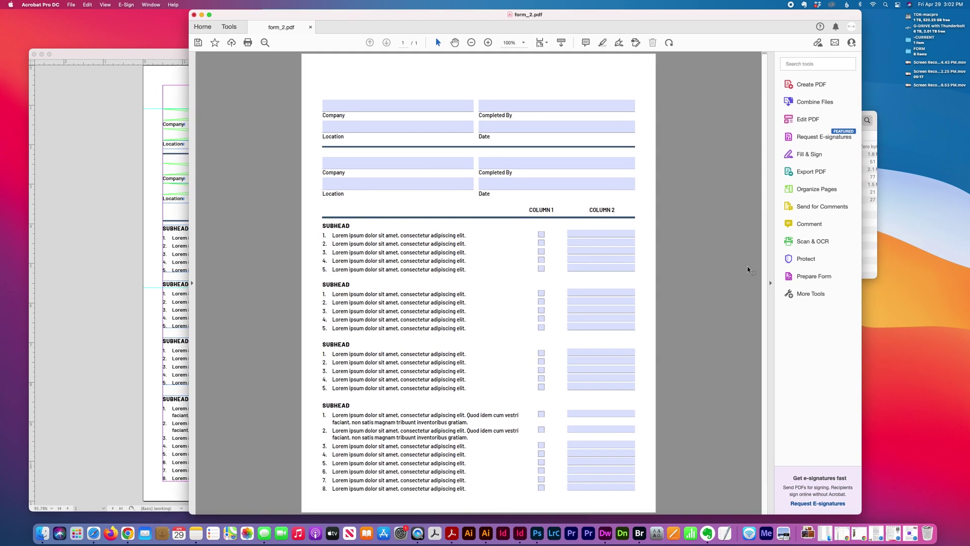
drag(858, 513, 727, 507)
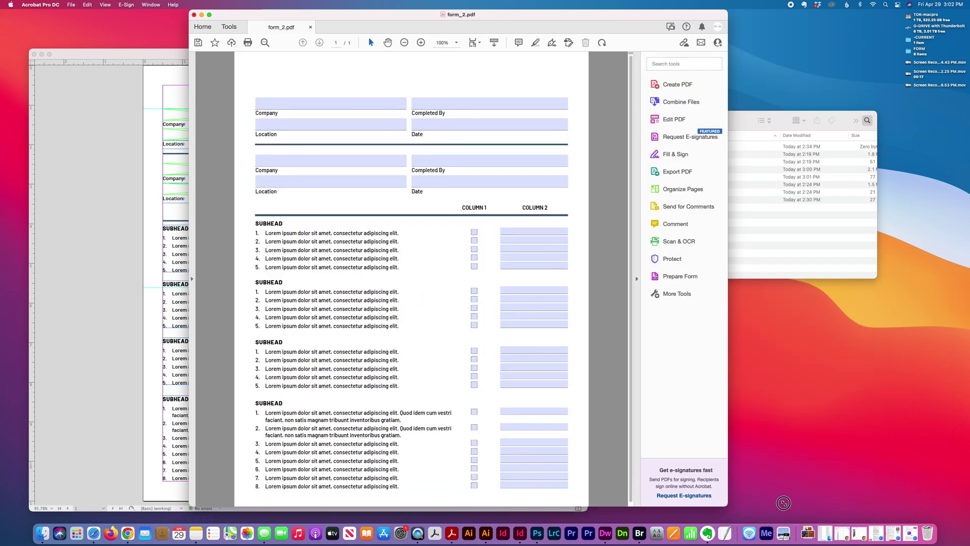
drag(784, 503, 810, 511)
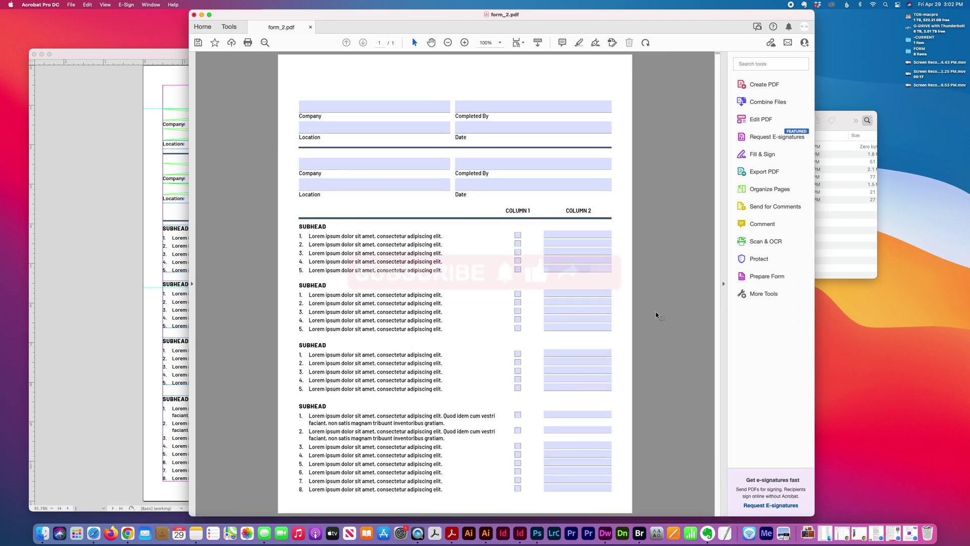